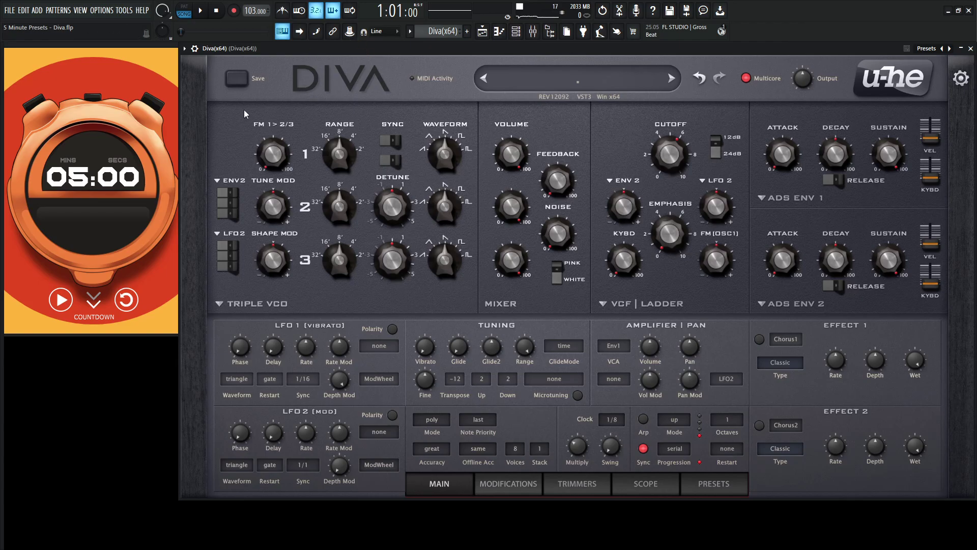
- Raise the oscillator 2 tuning and the cutoff to 115, and switch the filter model to Uhbie
right_click(526, 91)
left_click(526, 90)
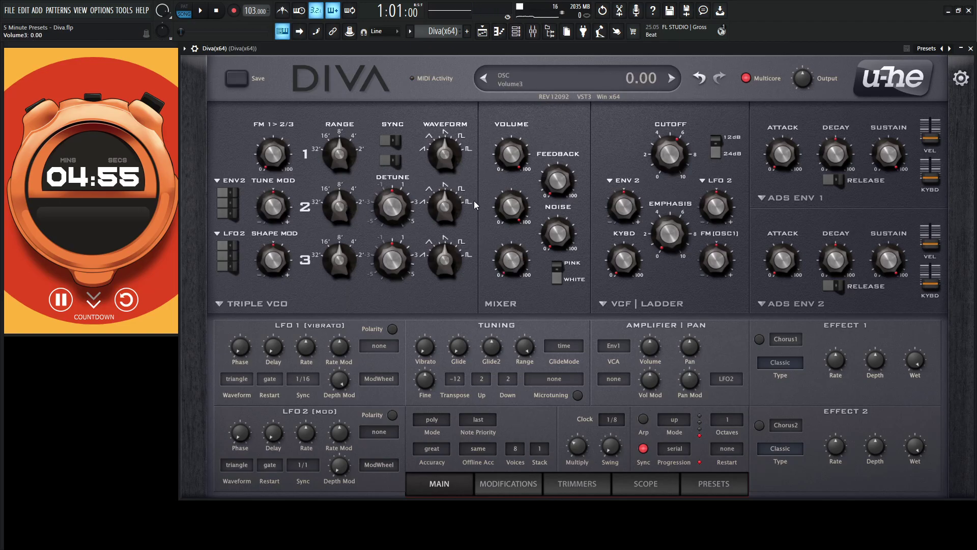
left_click_drag(353, 190, 357, 173)
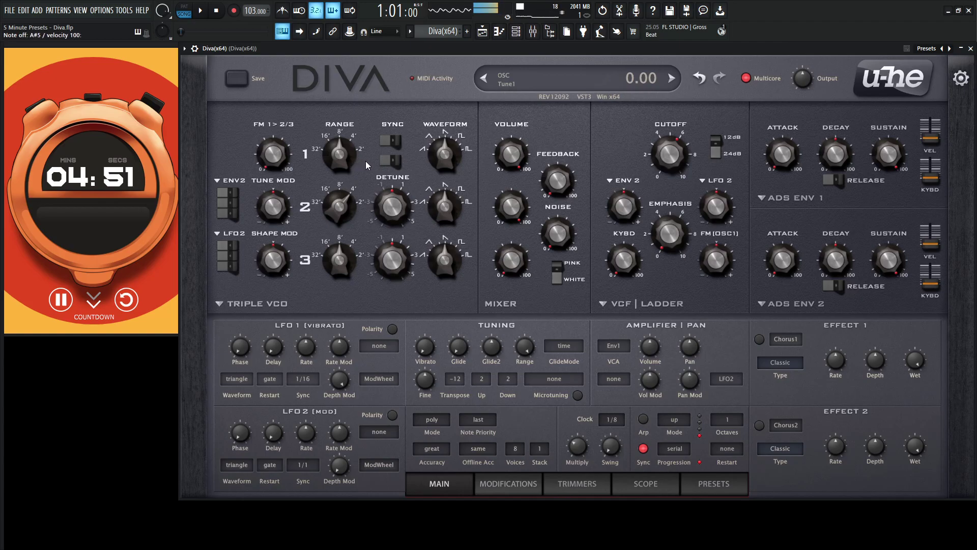
left_click_drag(669, 154, 670, 140)
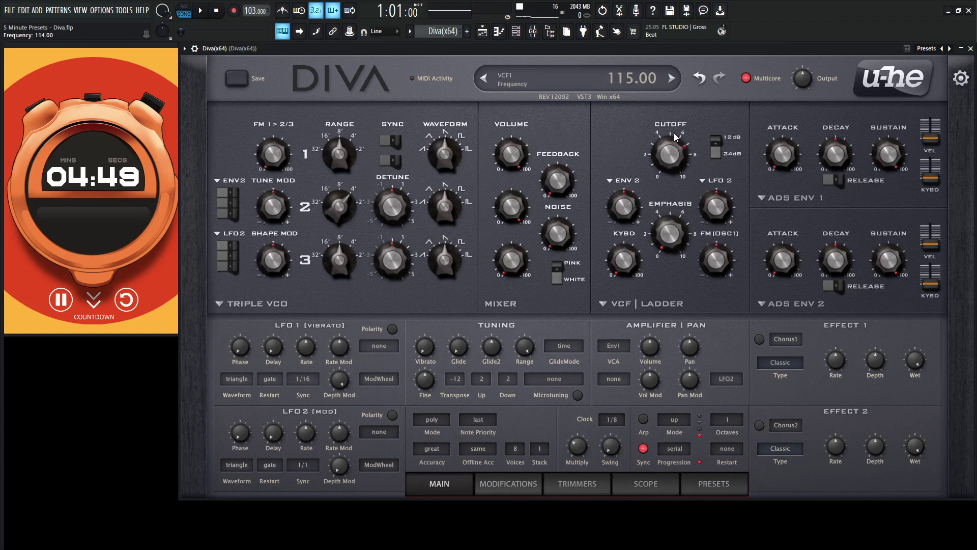
left_click(651, 303)
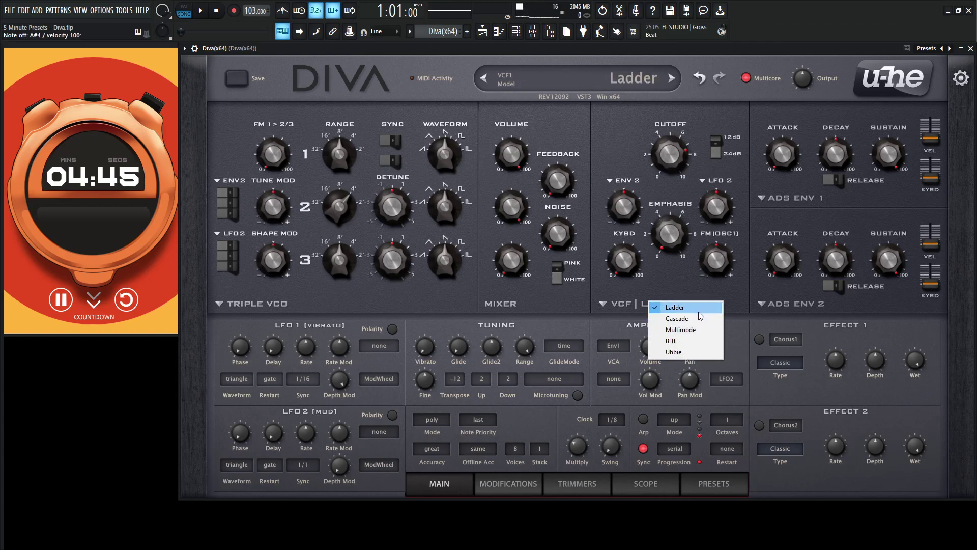
left_click(674, 352)
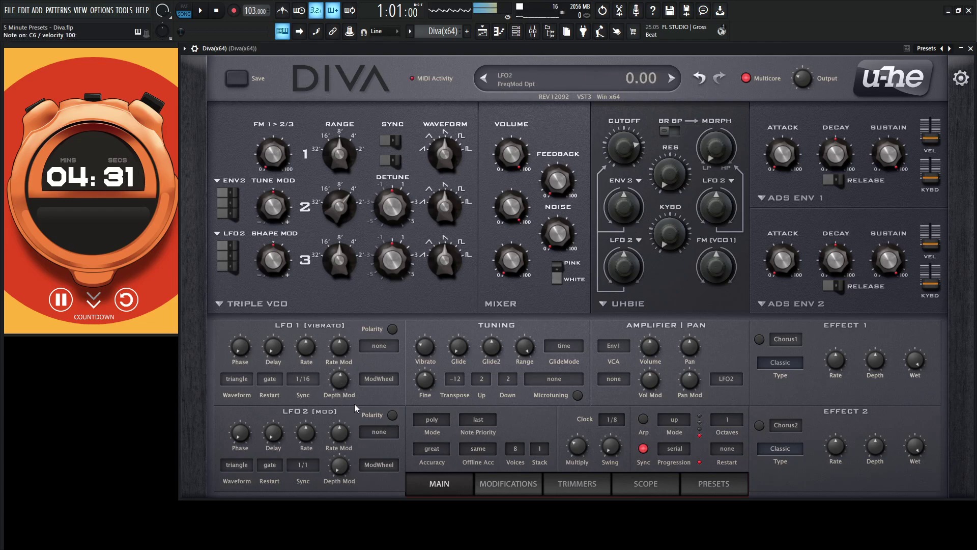
- Set LFO 1 to free-running 1s timing with rate 2.50 and delay 30.50
left_click(308, 380)
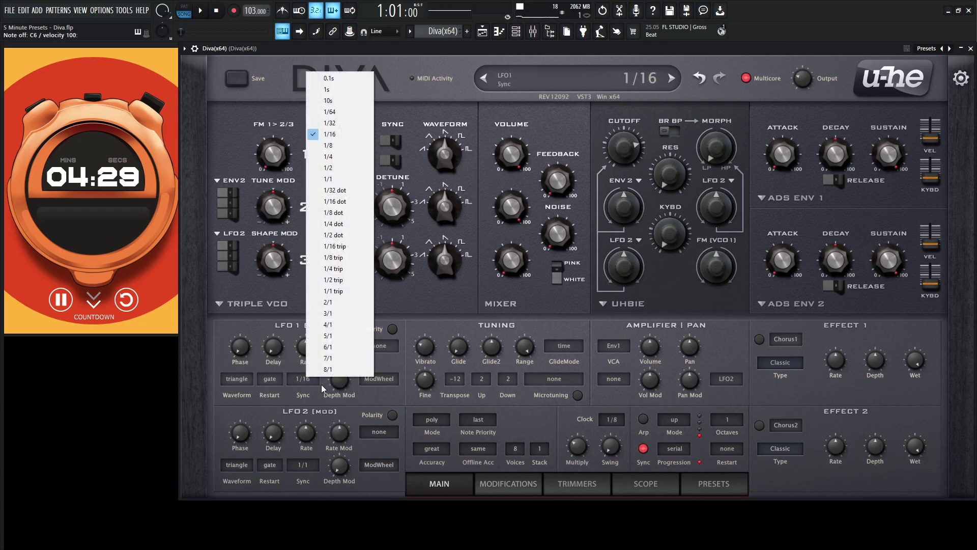
left_click(330, 95)
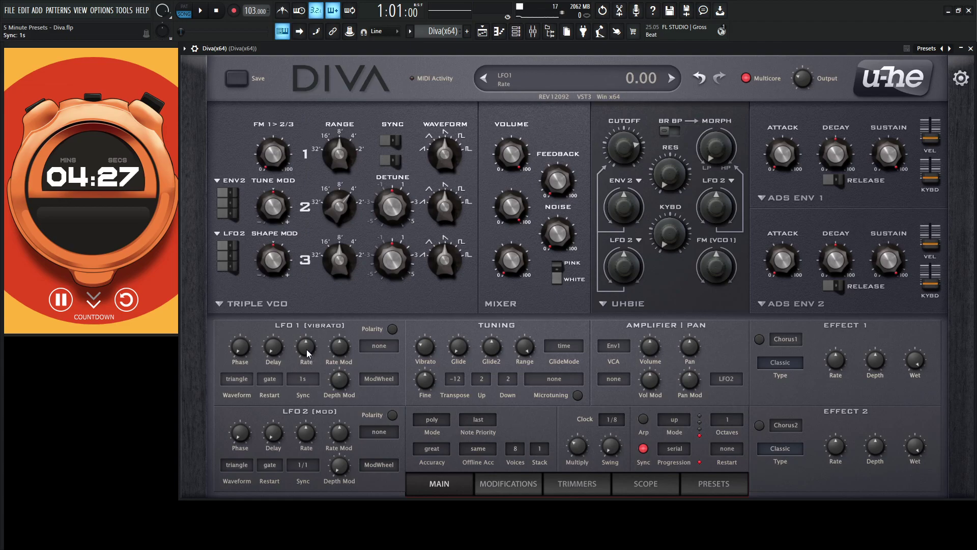
left_click_drag(306, 352, 307, 335)
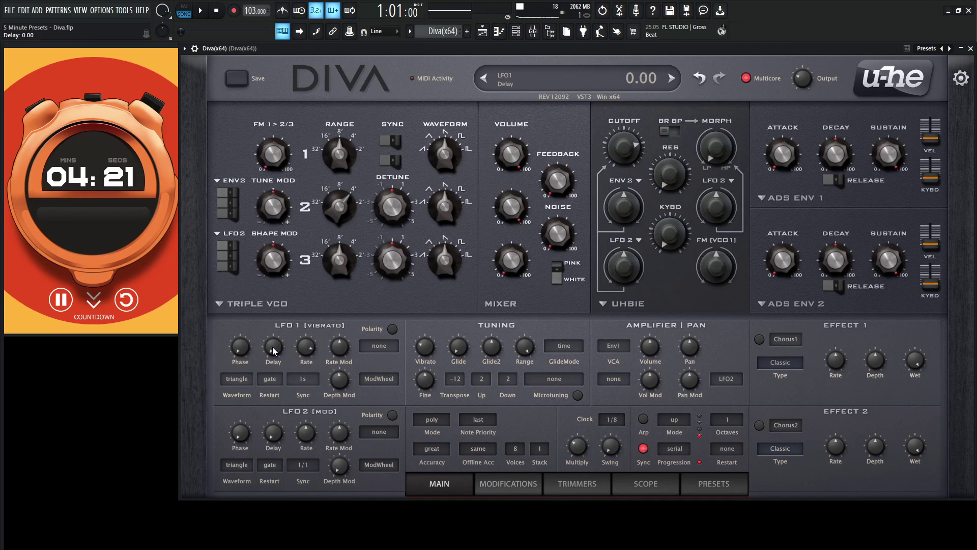
left_click_drag(273, 350, 267, 307)
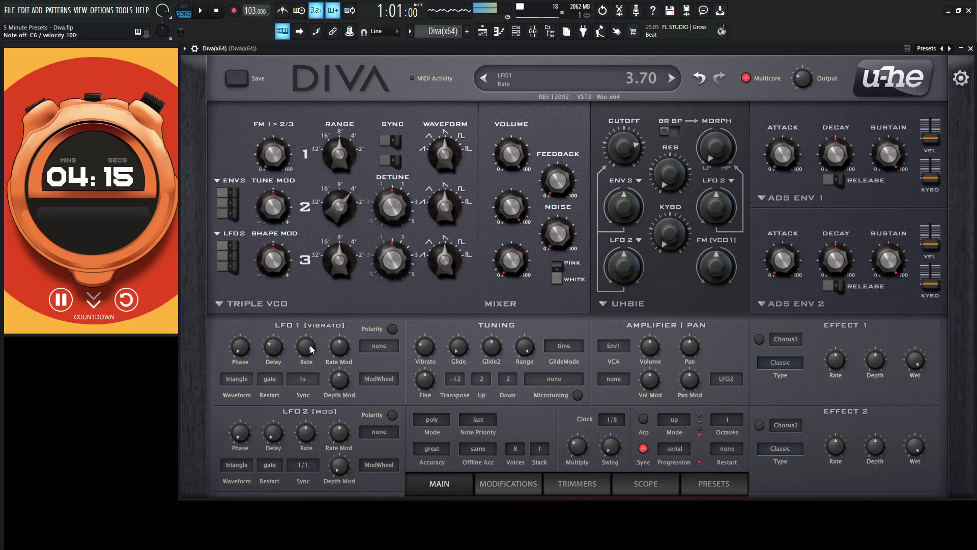
left_click_drag(312, 349, 309, 349)
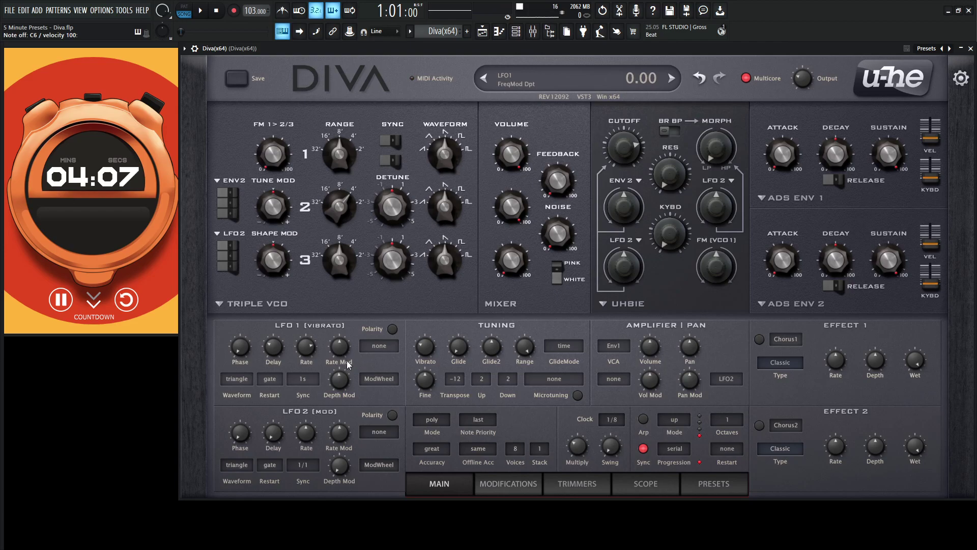
- Make KeyFollow modulate the LFO 1 rate at a depth of 1.70
left_click(378, 346)
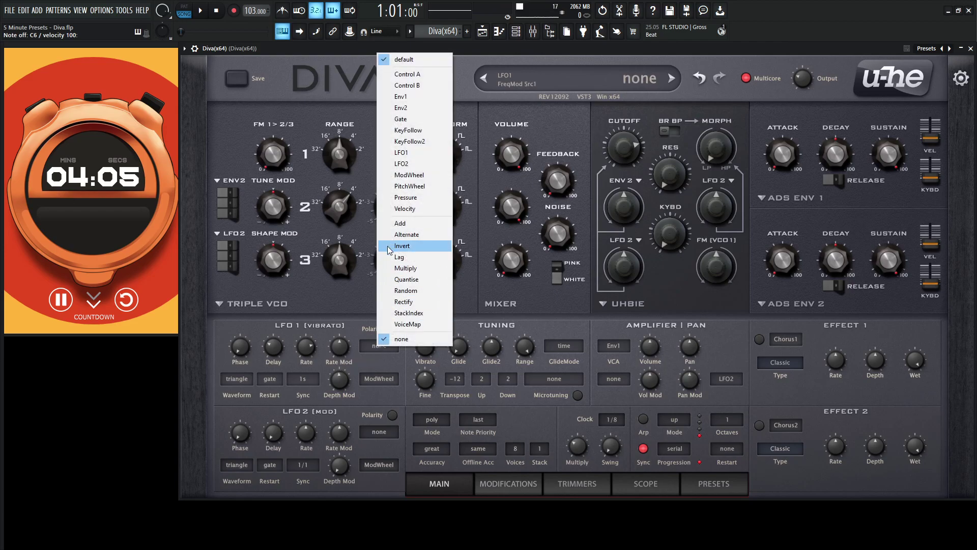
left_click(436, 130)
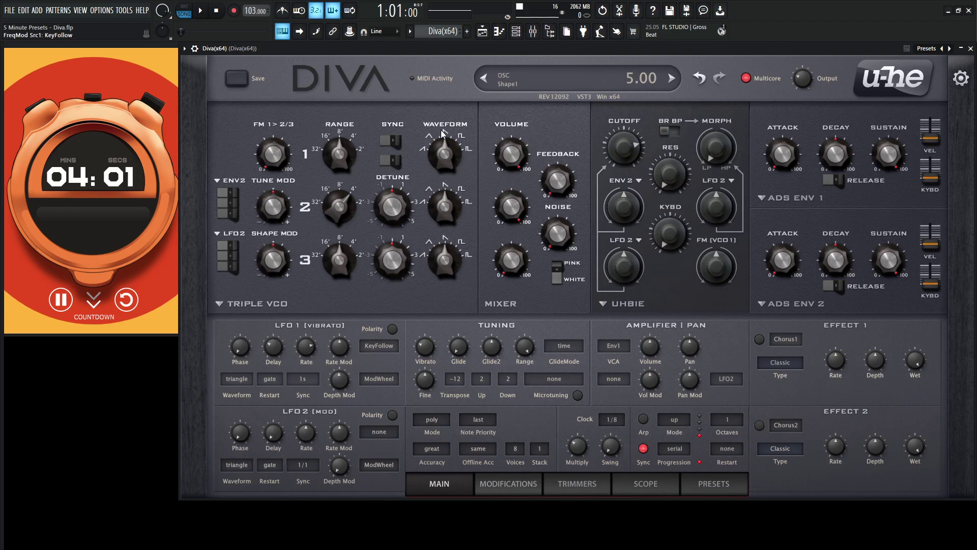
left_click_drag(340, 348, 342, 340)
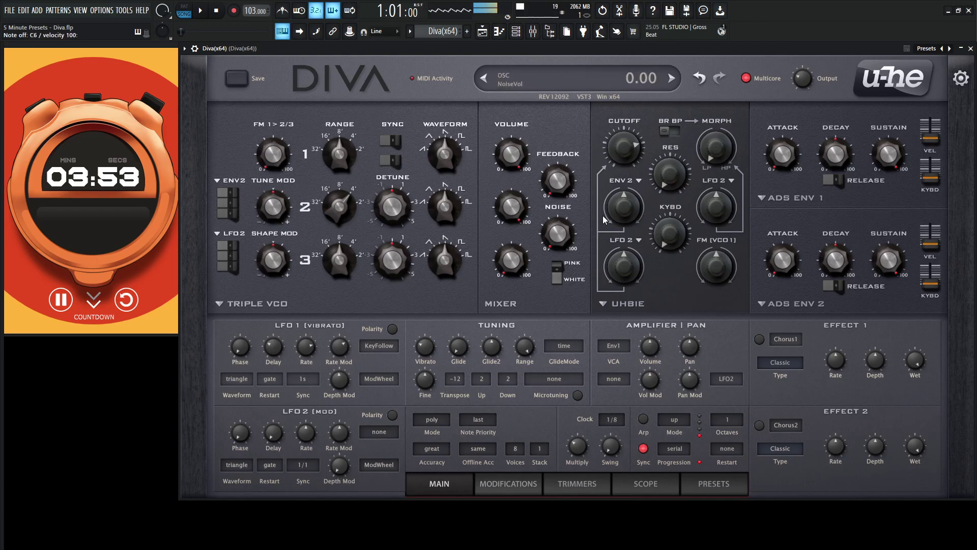
- Switch envelope 1 to the analogue model, lengthen its attack and raise its release to 43
left_click(777, 198)
left_click(803, 214)
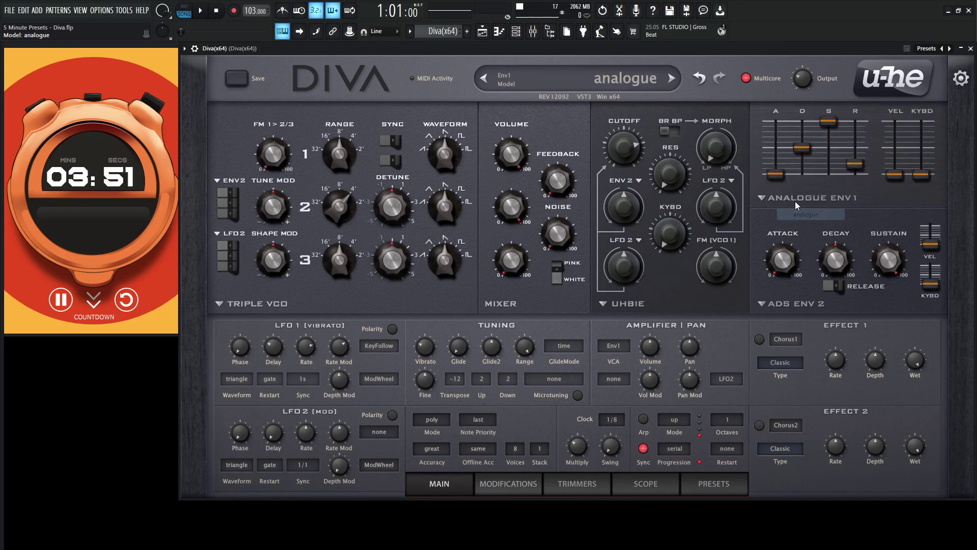
left_click_drag(777, 174, 781, 154)
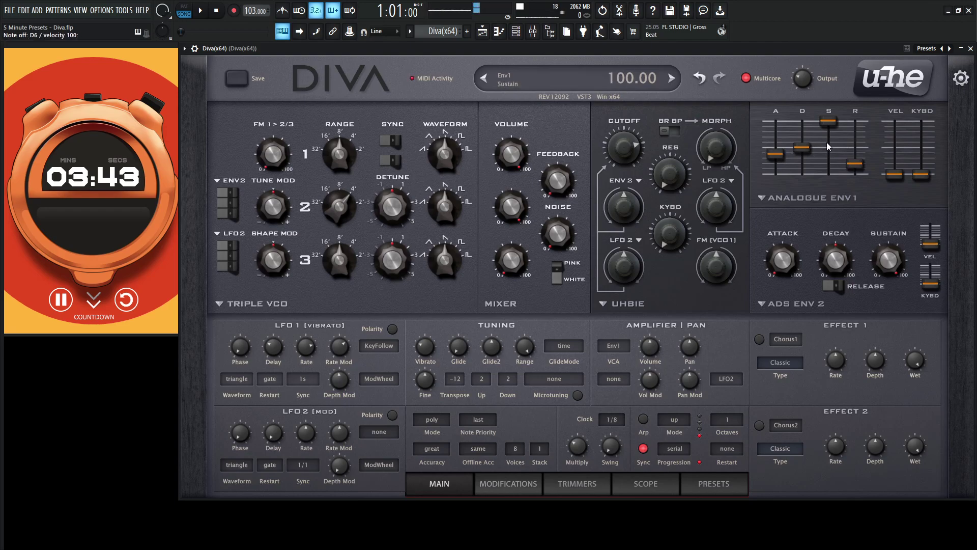
mouse_move(855, 164)
left_mouse_down()
mouse_move(858, 147)
mouse_move(858, 157)
left_mouse_up()
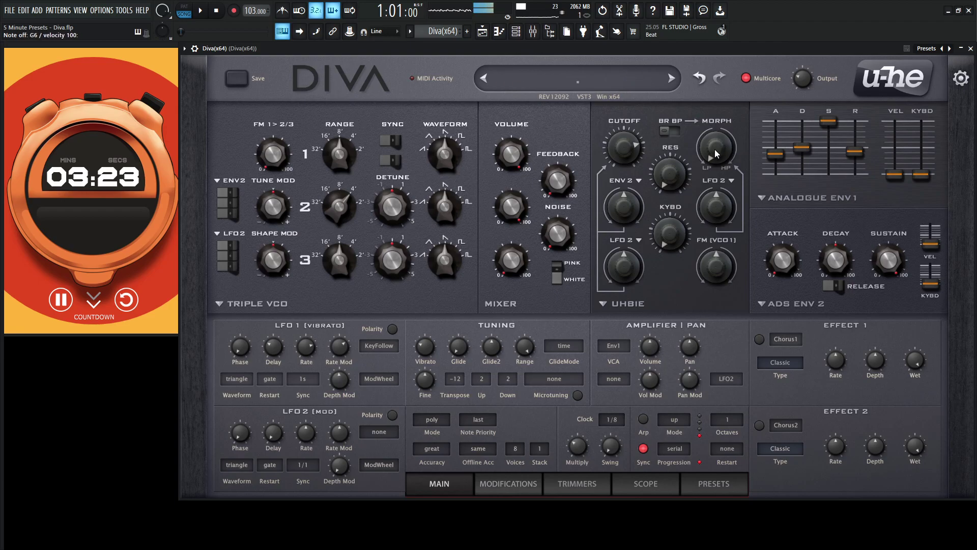
- Put the Uhbie filter in bandpass mode with cutoff about 57.5 and resonance about 19
left_click(667, 133)
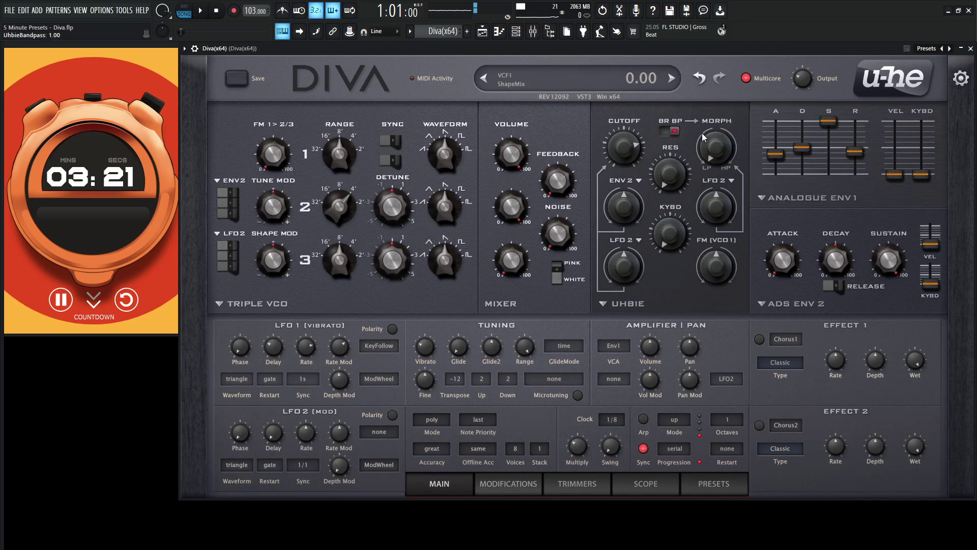
mouse_move(629, 151)
left_mouse_down()
mouse_move(629, 188)
mouse_move(619, 145)
mouse_move(627, 117)
mouse_move(626, 145)
left_mouse_up()
left_click_drag(680, 178, 628, 161)
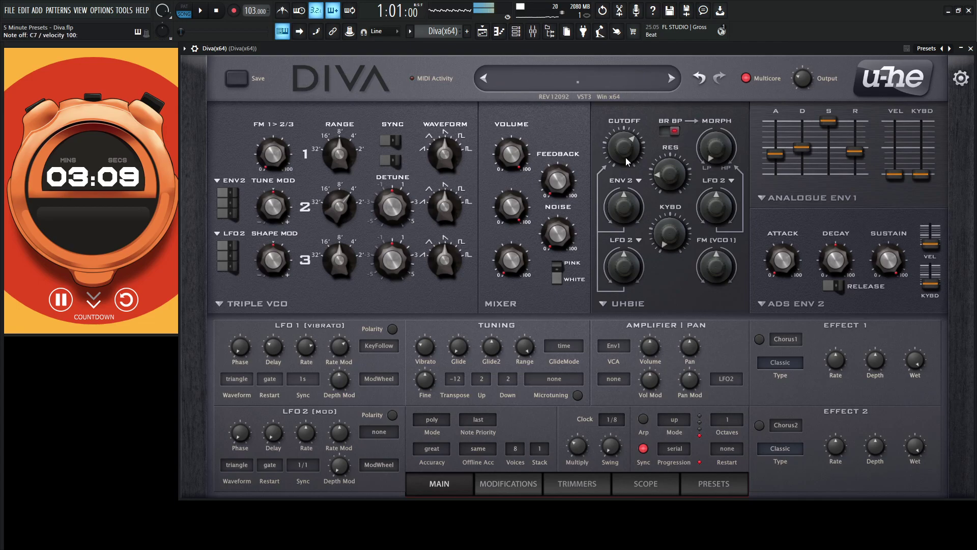
- Set oscillator 1's waveform shape to 3.40 and oscillator 2's to 3.60
left_click_drag(452, 152, 455, 153)
left_click_drag(451, 205, 447, 219)
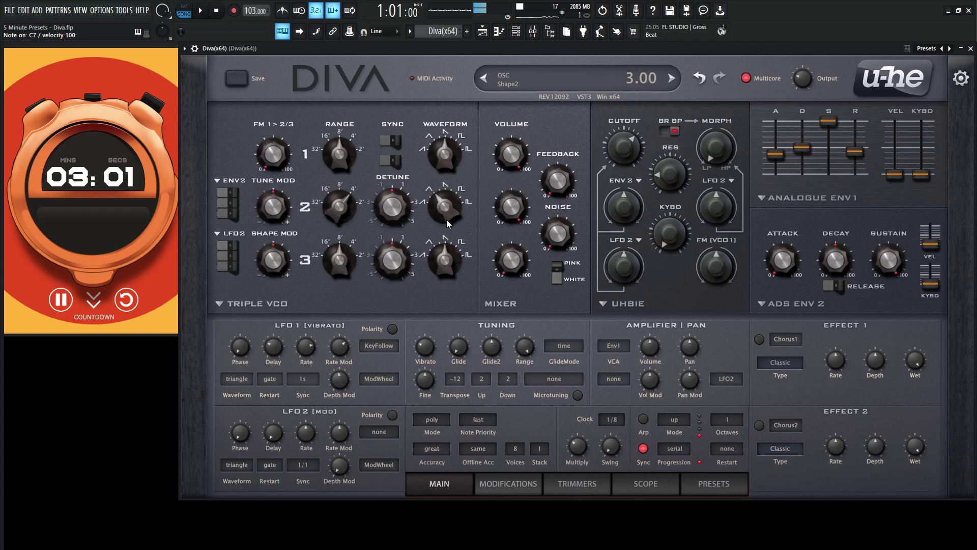
left_click_drag(447, 219, 447, 219)
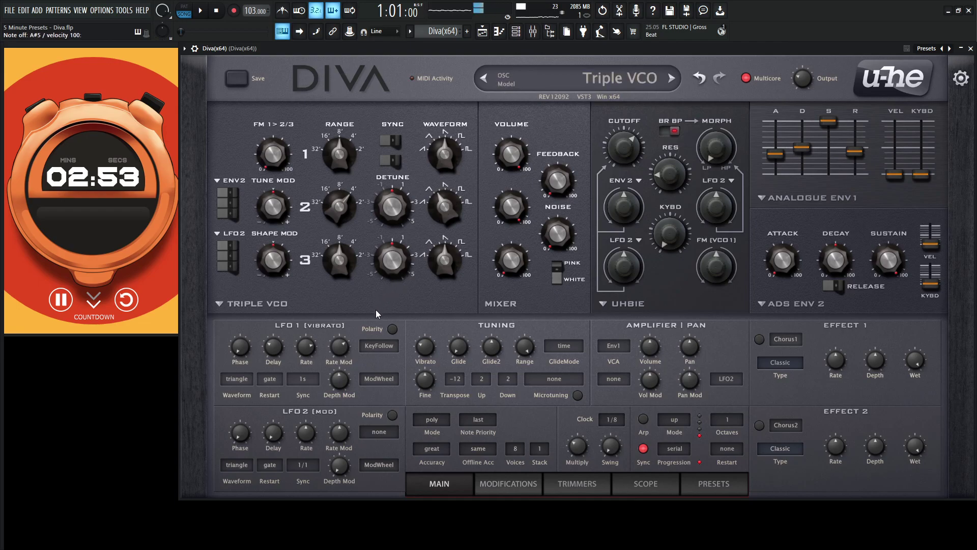
- Change transpose from -12 to 0, lower the main output to 44, and set envelope 1 attack to 38.00
left_click(455, 378)
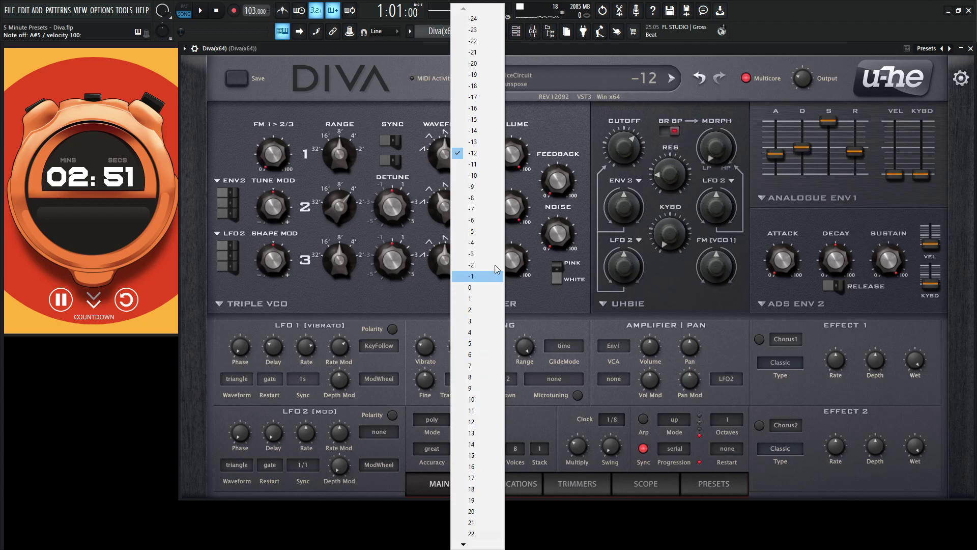
left_click(477, 288)
scroll(808, 84, "down", 10)
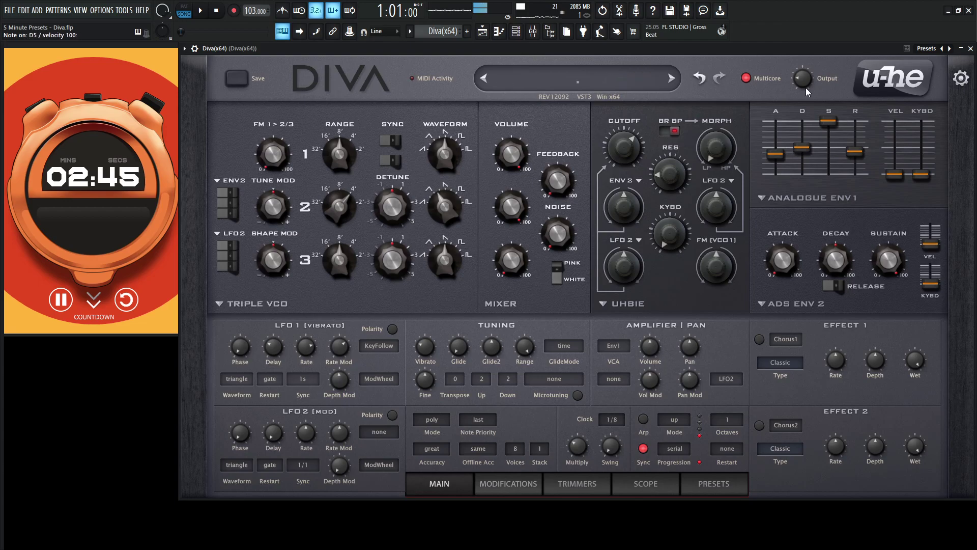
left_click(776, 154)
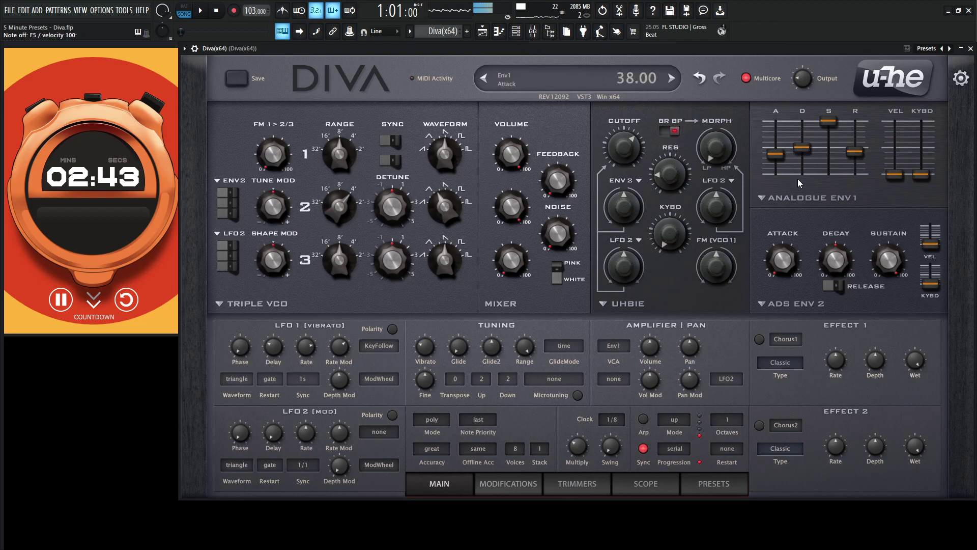
- Enable Chorus1 with full wet mix and depth about 22, and raise glide to 16.00
left_click(759, 339)
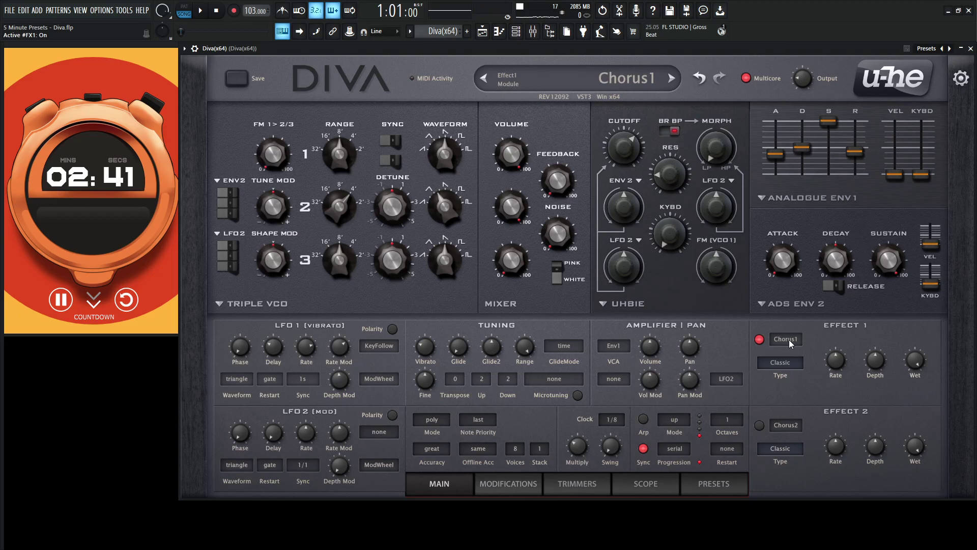
mouse_move(870, 375)
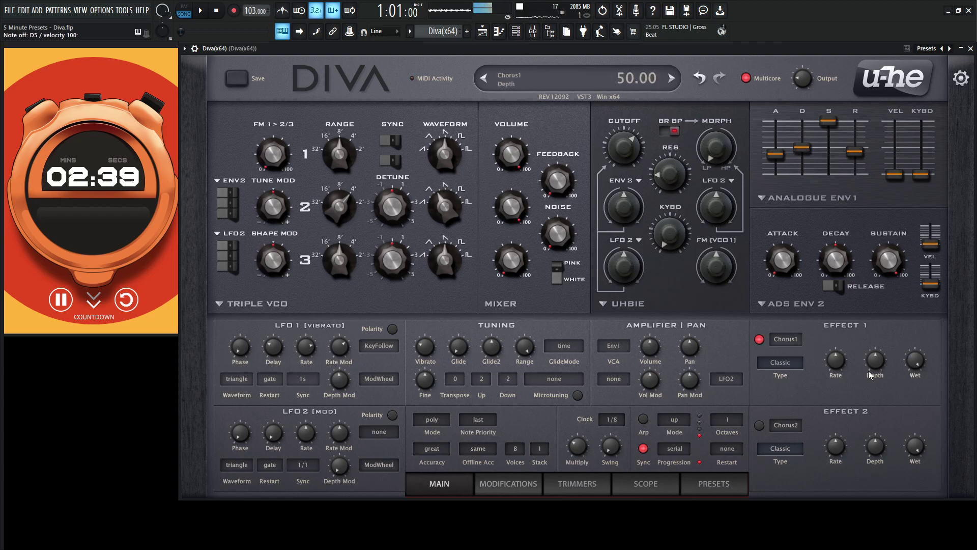
left_click_drag(917, 381, 917, 356)
left_click_drag(868, 364, 875, 399)
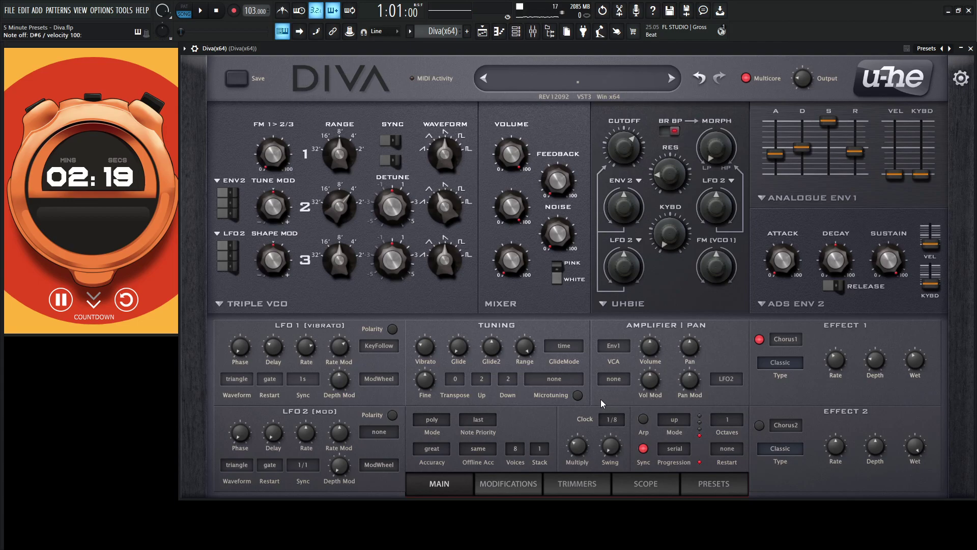
left_click_drag(459, 347, 463, 335)
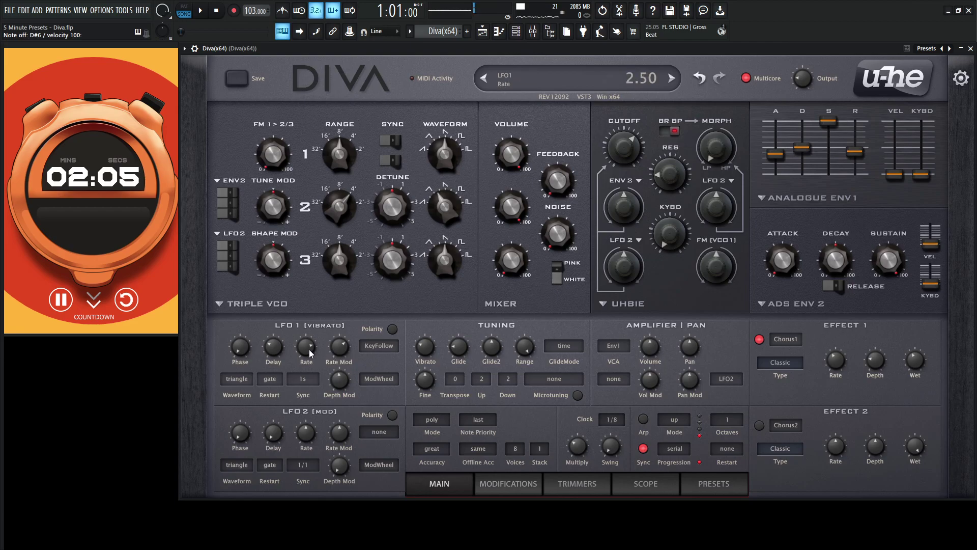
- Ease the LFO 1 rate to 2.40 and its rate mod depth to 1.40, then list Effect 2's types
scroll(310, 349, "down", 1)
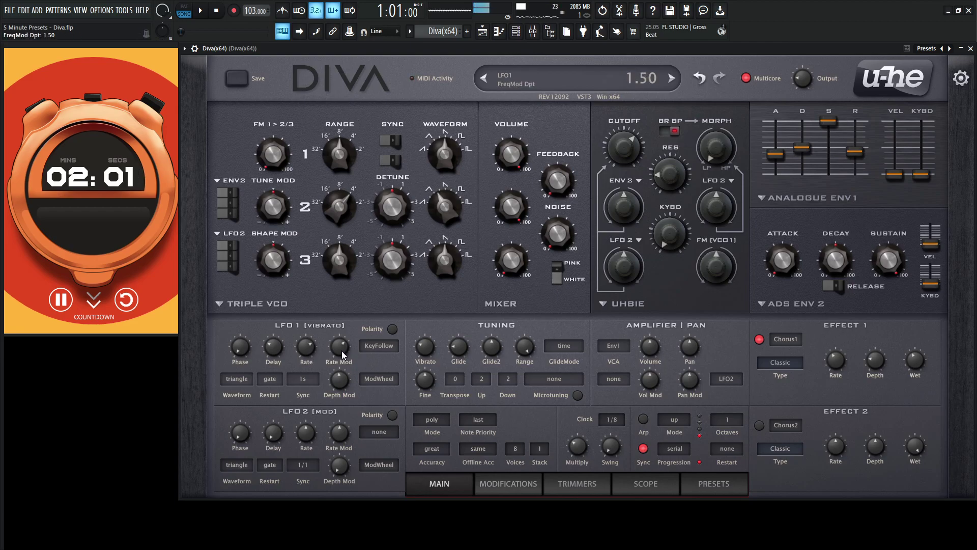
scroll(342, 355, "down", 1)
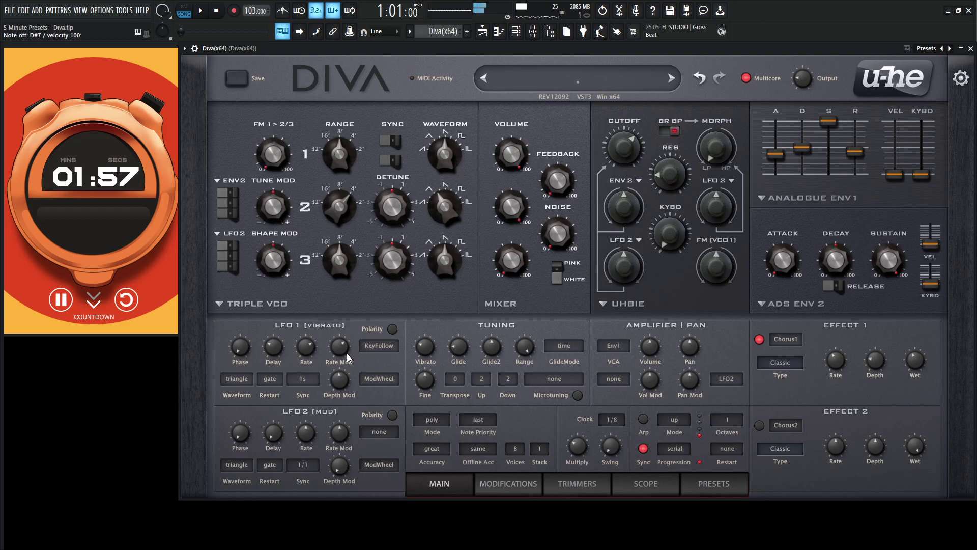
left_click(784, 427)
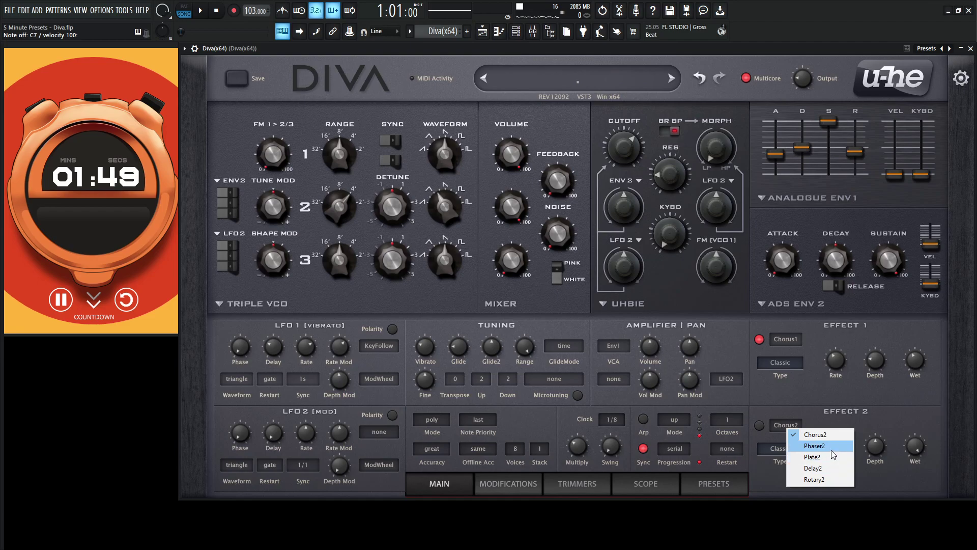
- Set the second effect to Delay2, switched on, with Center Vol 4.00 and right delay 2.05
left_click(827, 467)
left_click(759, 425)
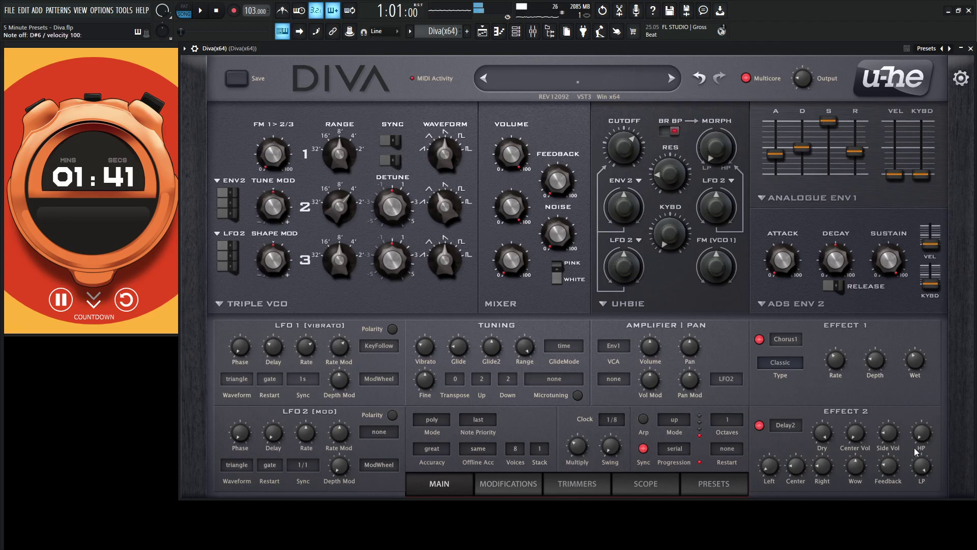
scroll(857, 432, "up", 1)
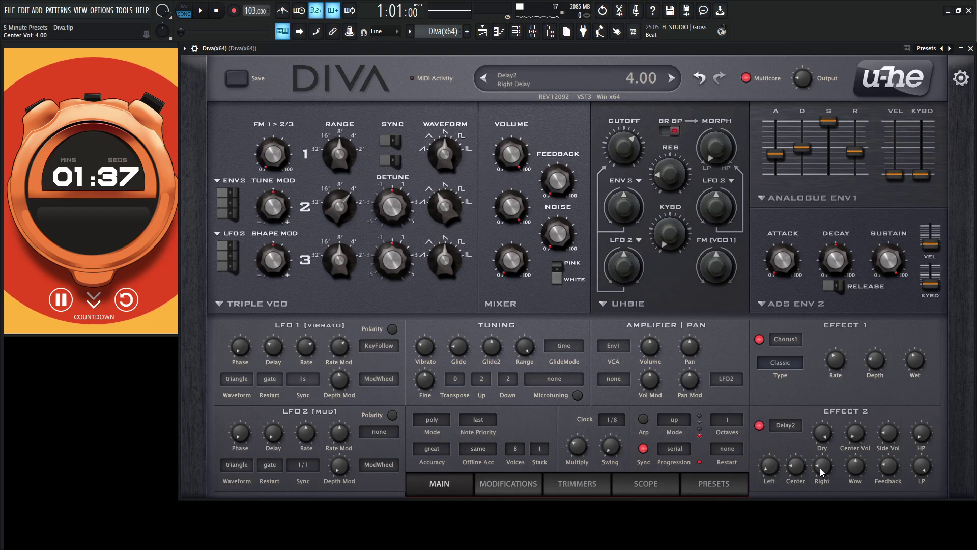
scroll(817, 472, "up", 2)
scroll(818, 473, "down", 4)
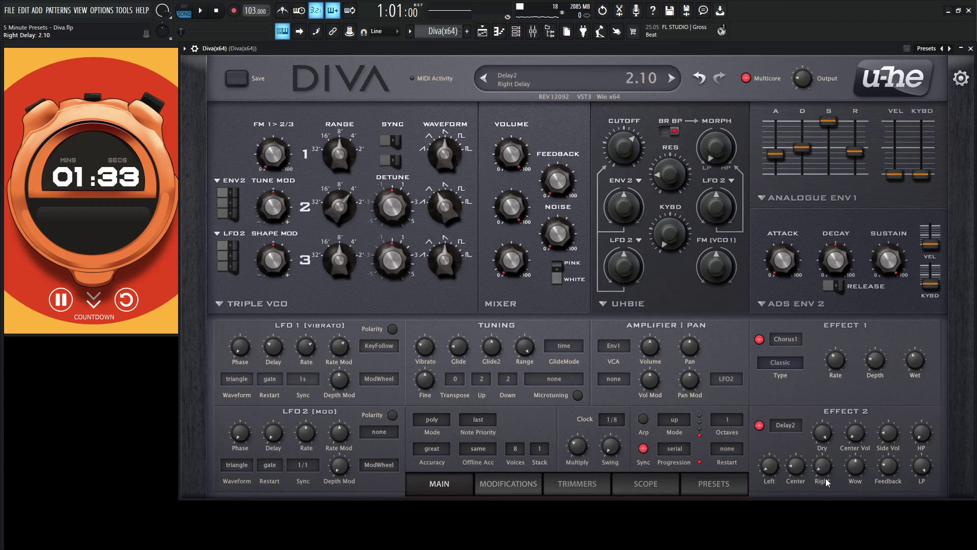
scroll(821, 469, "down", 1)
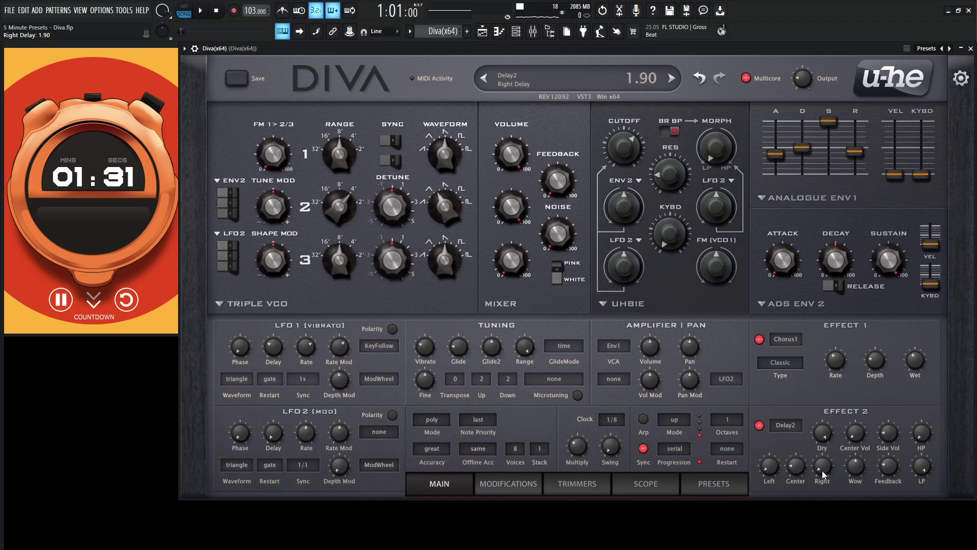
scroll(822, 469, "up", 1)
left_click_drag(823, 468, 823, 466)
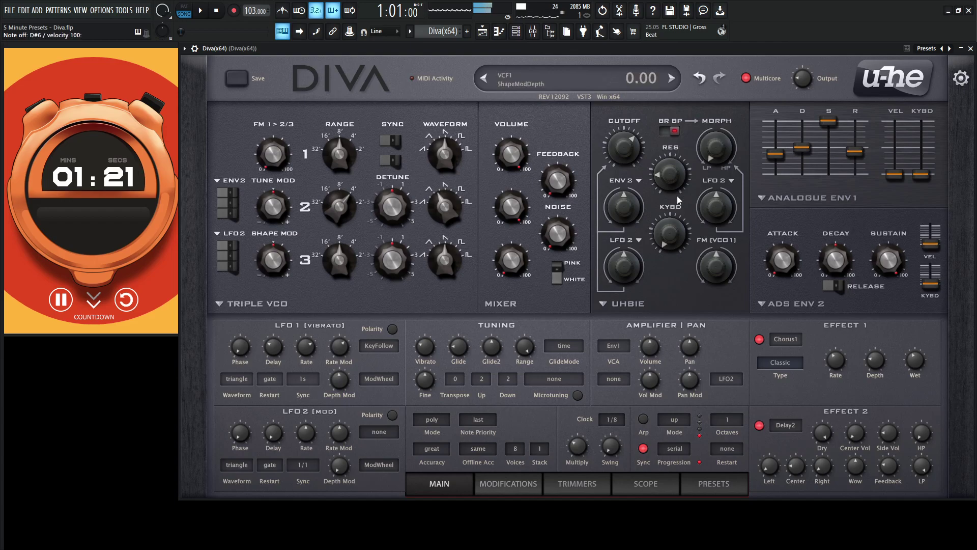
- Set cutoff to about 105.50, make envelope 2 analogue, and let it sweep the cutoff by 18
left_click_drag(631, 158, 632, 159)
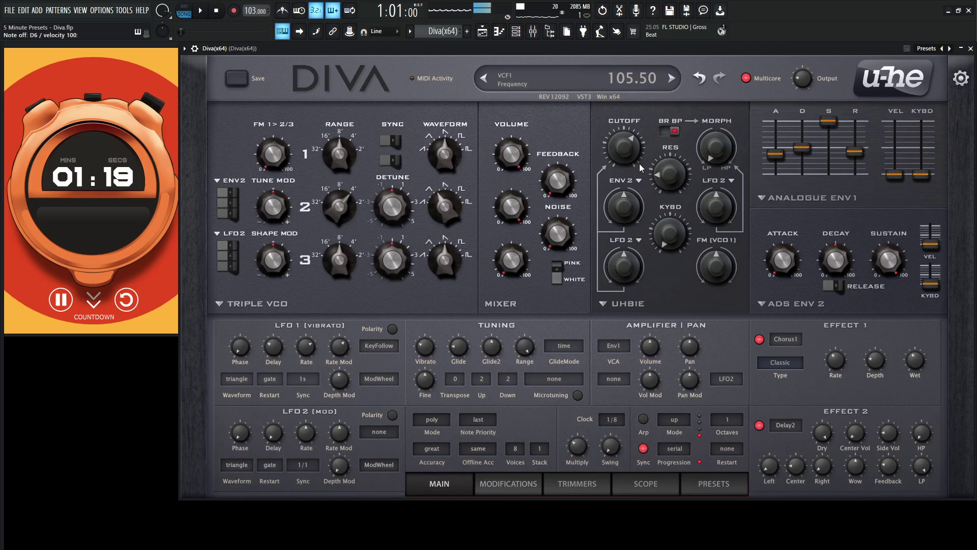
left_click(790, 304)
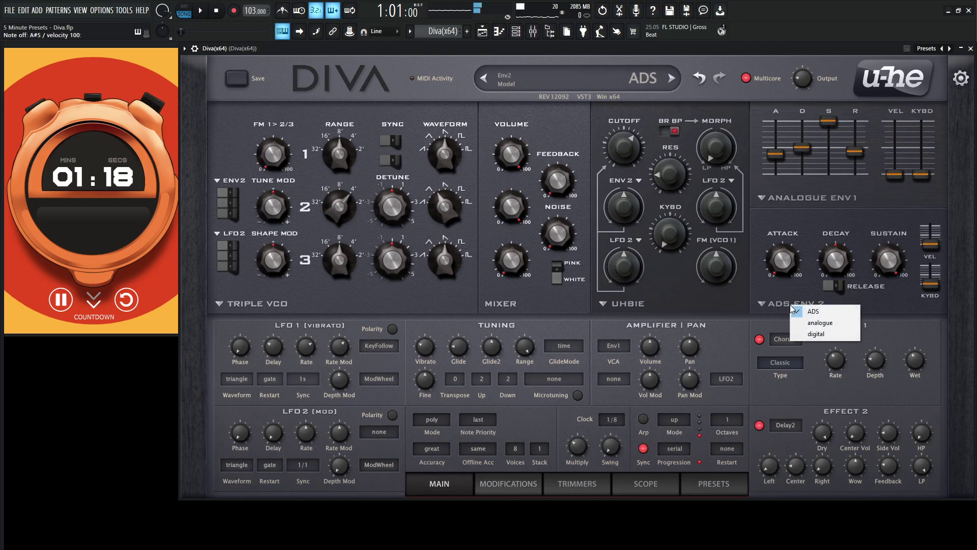
left_click(820, 323)
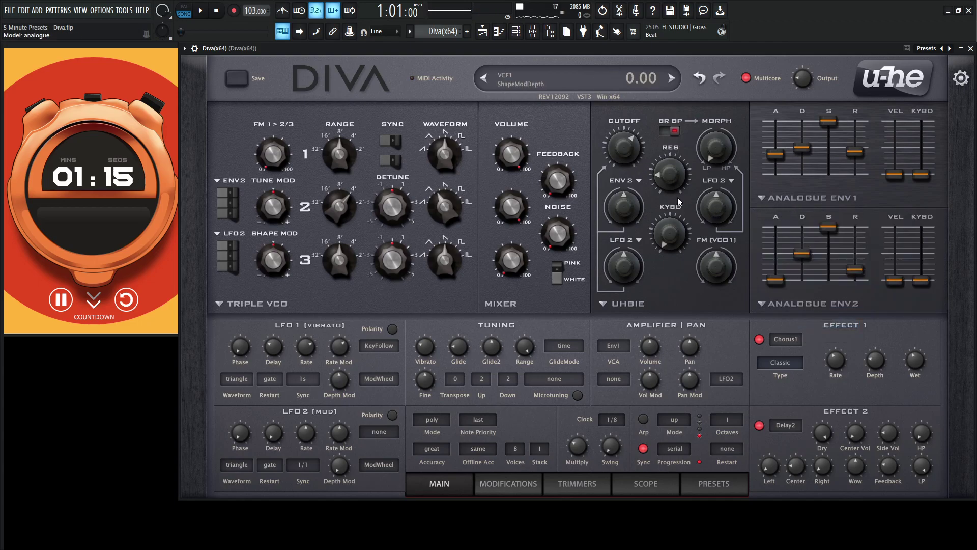
left_click_drag(626, 209, 627, 200)
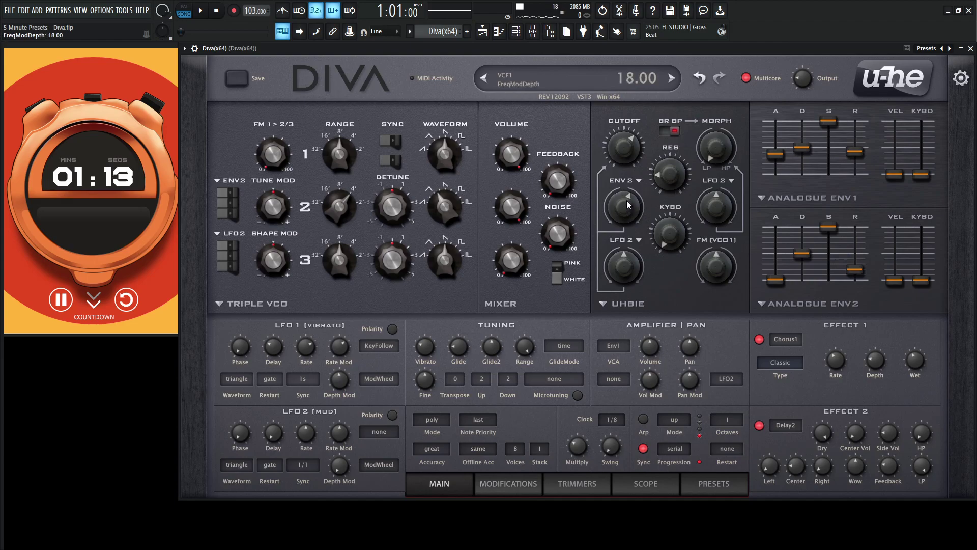
- Give envelope 2 a longer release and raise its attack to 36
left_click_drag(779, 280, 780, 265)
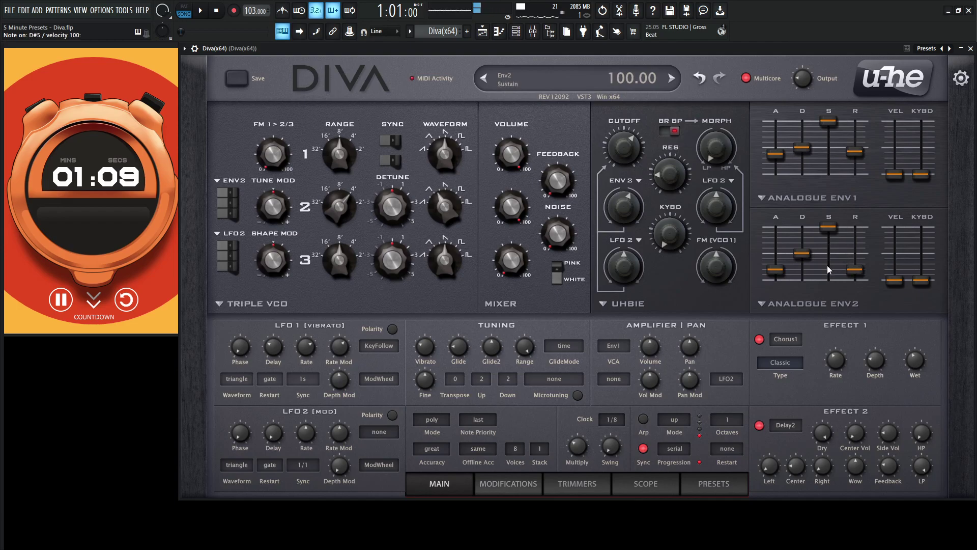
left_click_drag(851, 272, 851, 261)
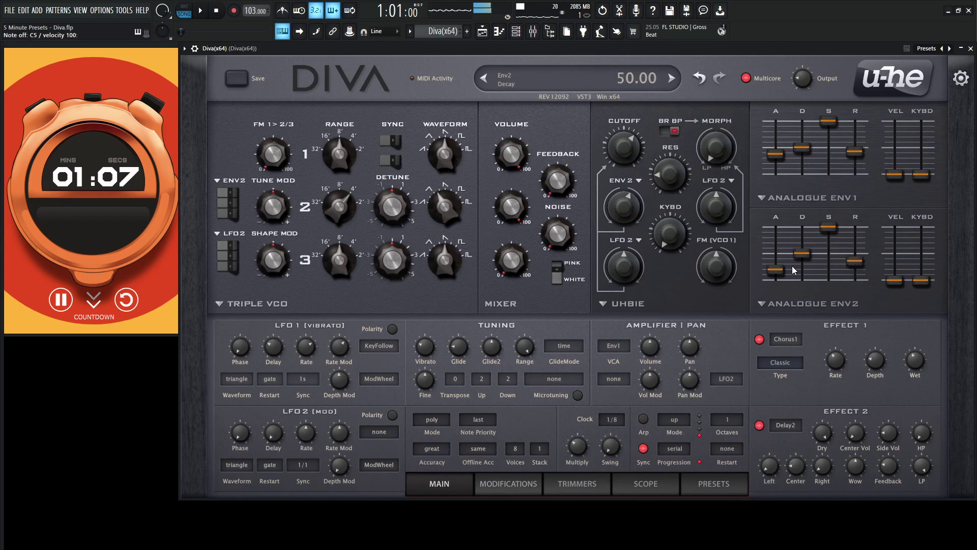
left_click_drag(777, 269, 780, 260)
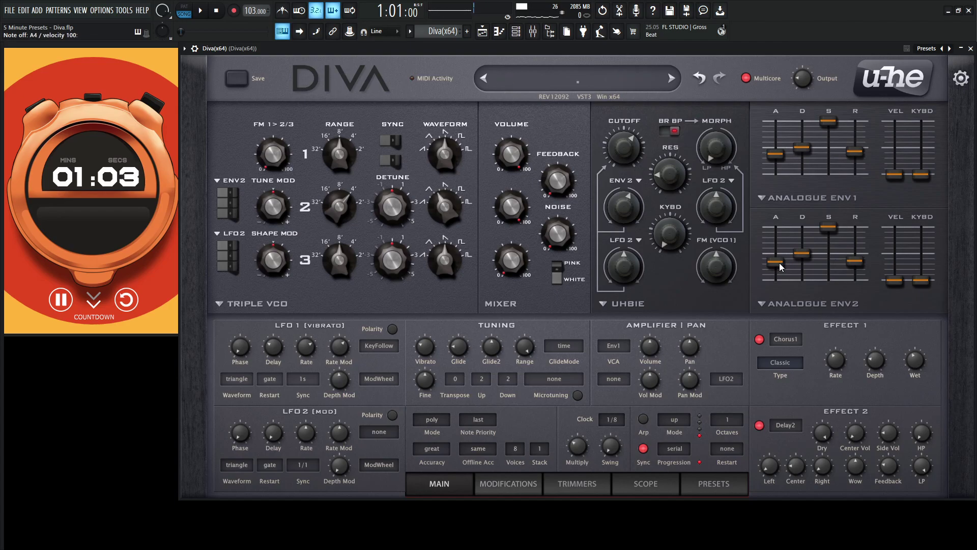
left_click_drag(780, 263, 780, 261)
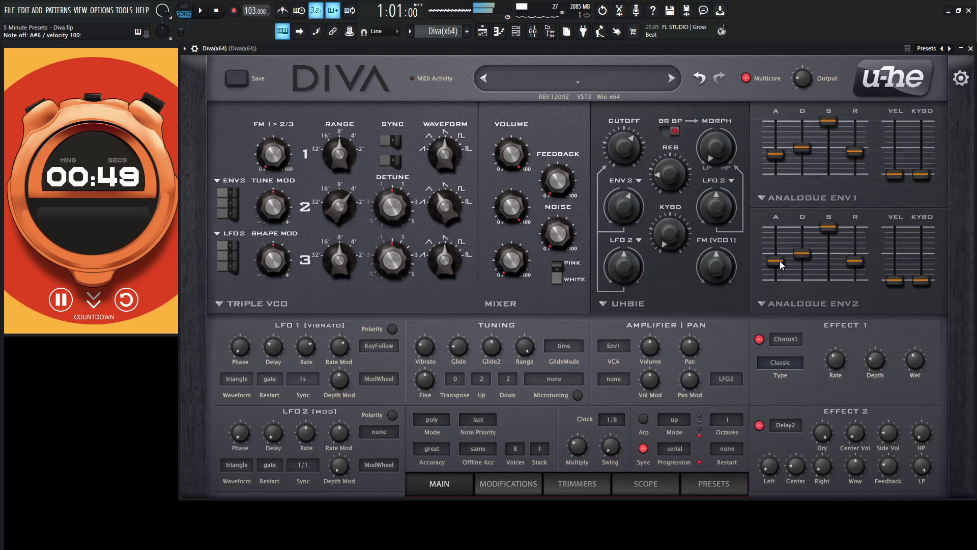
- Send Diva to the vVerb reverb at 63% in the Mixer, then lower the cutoff to 95.50
key("F9")
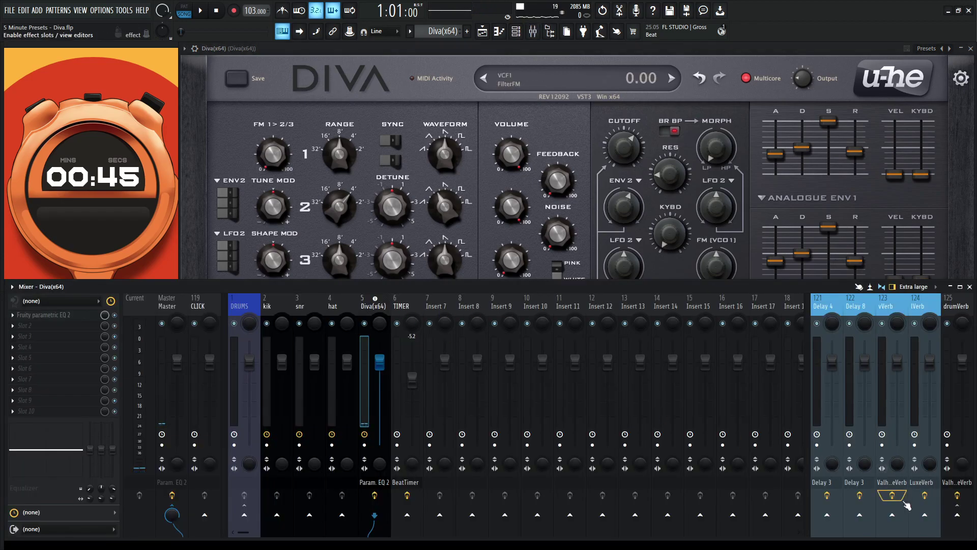
left_click(894, 515)
left_click_drag(899, 521, 899, 513)
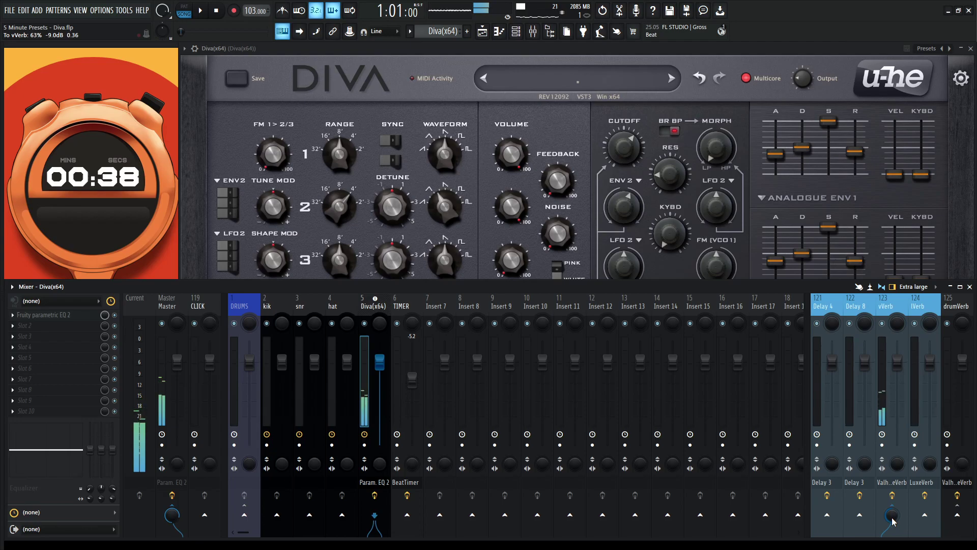
left_click(745, 237)
left_click_drag(626, 151, 627, 160)
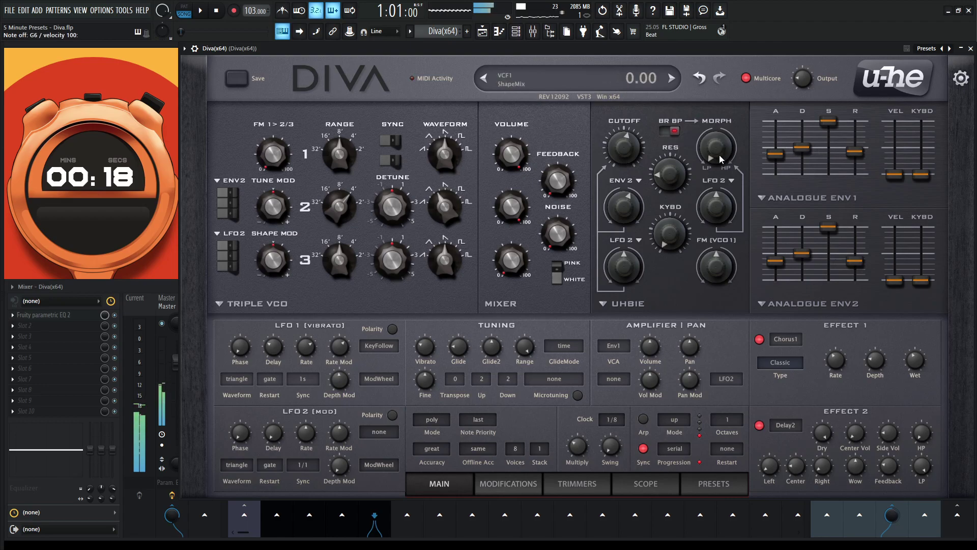
- Sweep the Uhbie filter morph, settle it midway near 48.50, and bring cutoff to 89
left_click_drag(716, 148, 714, 90)
mouse_move(716, 145)
left_mouse_down()
mouse_move(719, 108)
mouse_move(719, 166)
mouse_move(708, 139)
left_mouse_up()
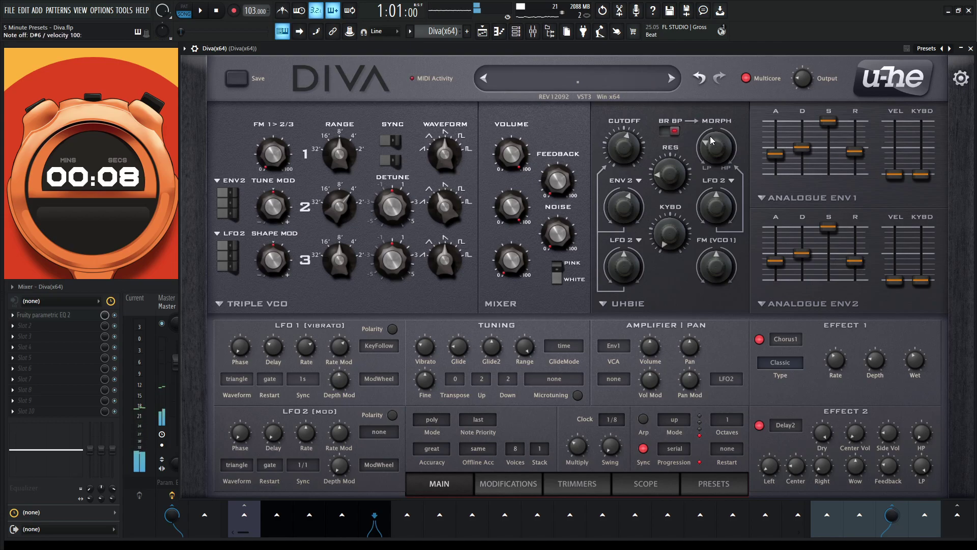
left_click_drag(707, 139, 713, 116)
left_click_drag(626, 148, 628, 159)
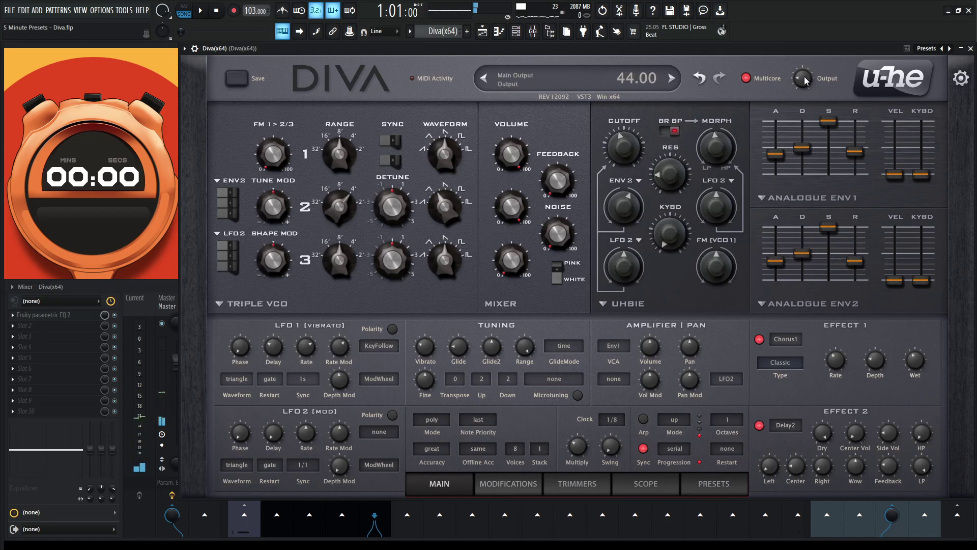
- Turn Diva's Output knob up from 44 to 94.00
scroll(803, 79, "up", 3)
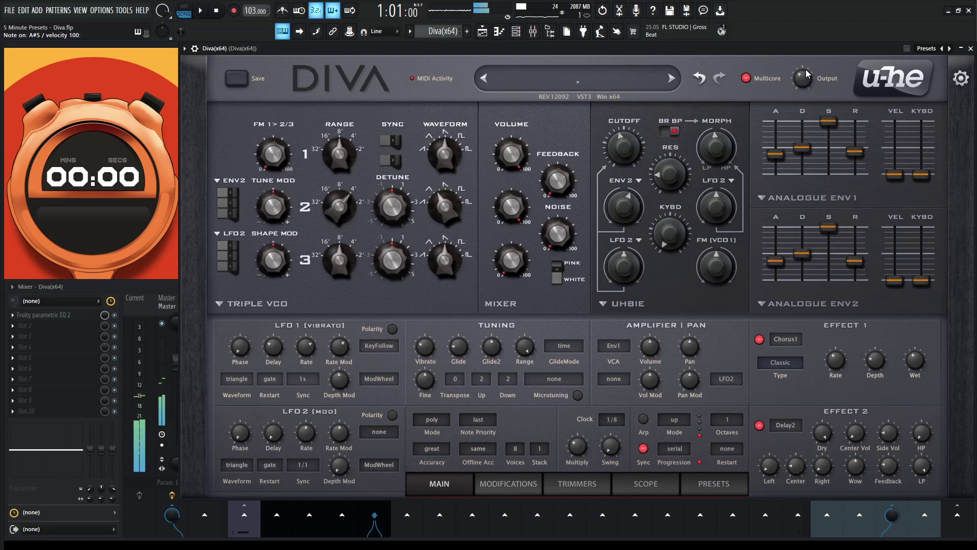
left_click_drag(805, 80, 805, 75)
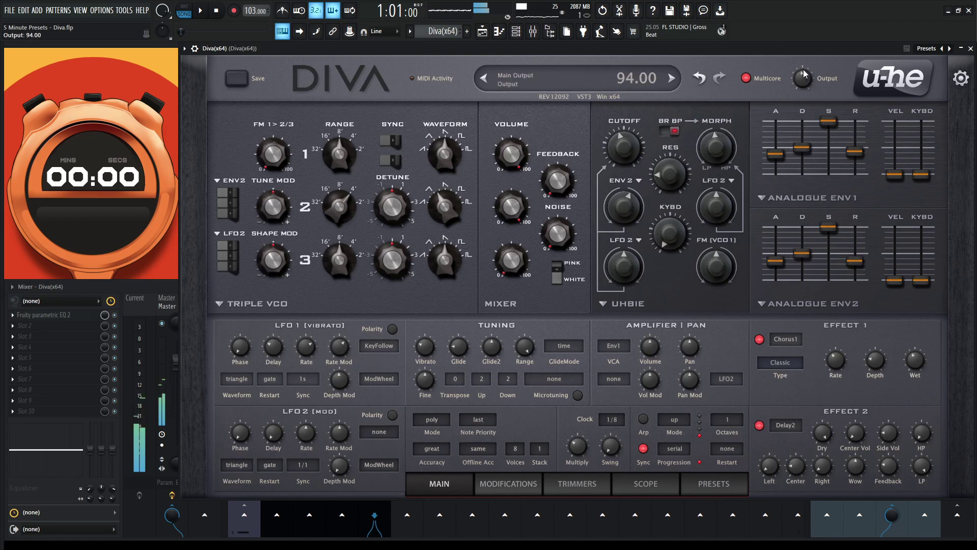